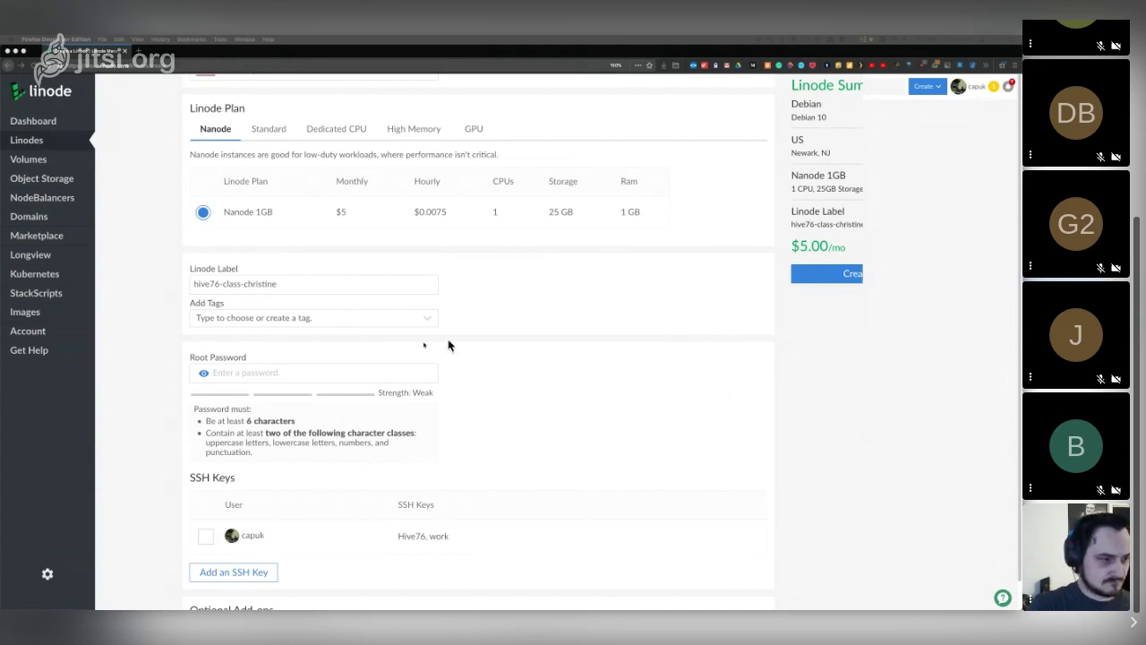
- Paste the root password for the new Linode and check the SSH key and add-on options
left_click(304, 377)
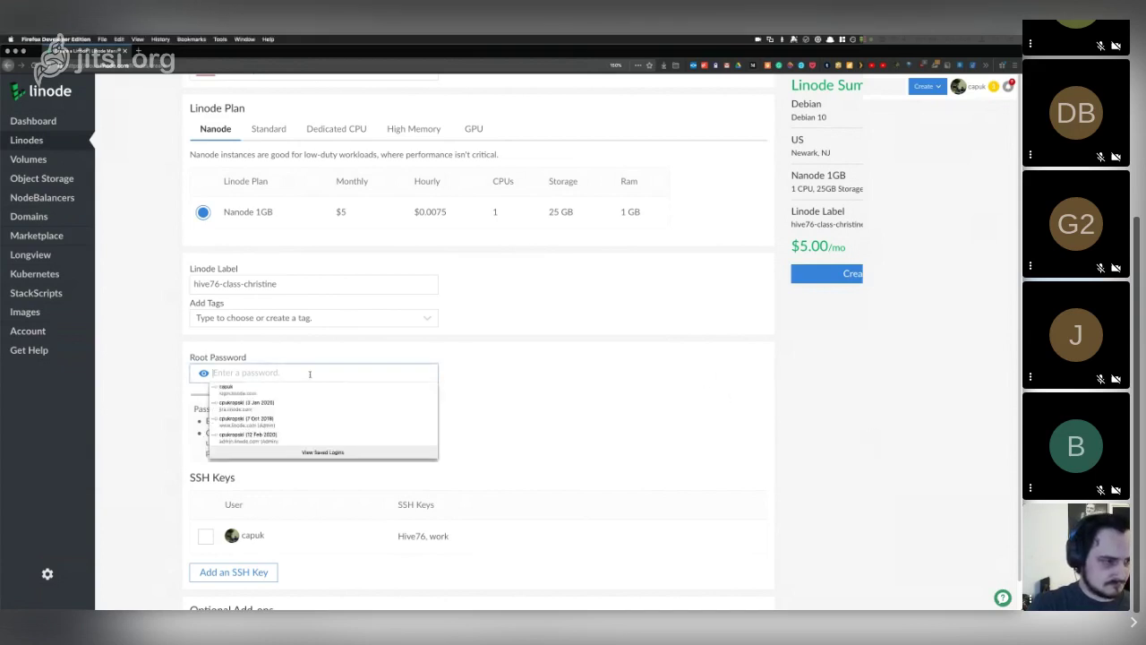
key("super+v")
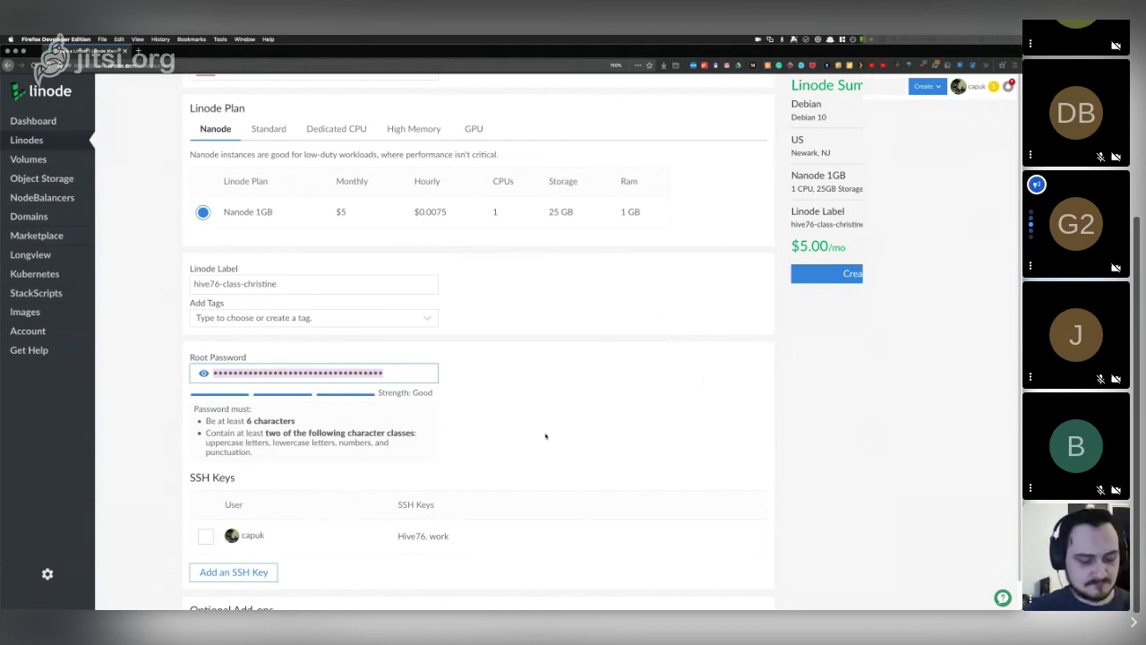
scroll(545, 436, "down", 3)
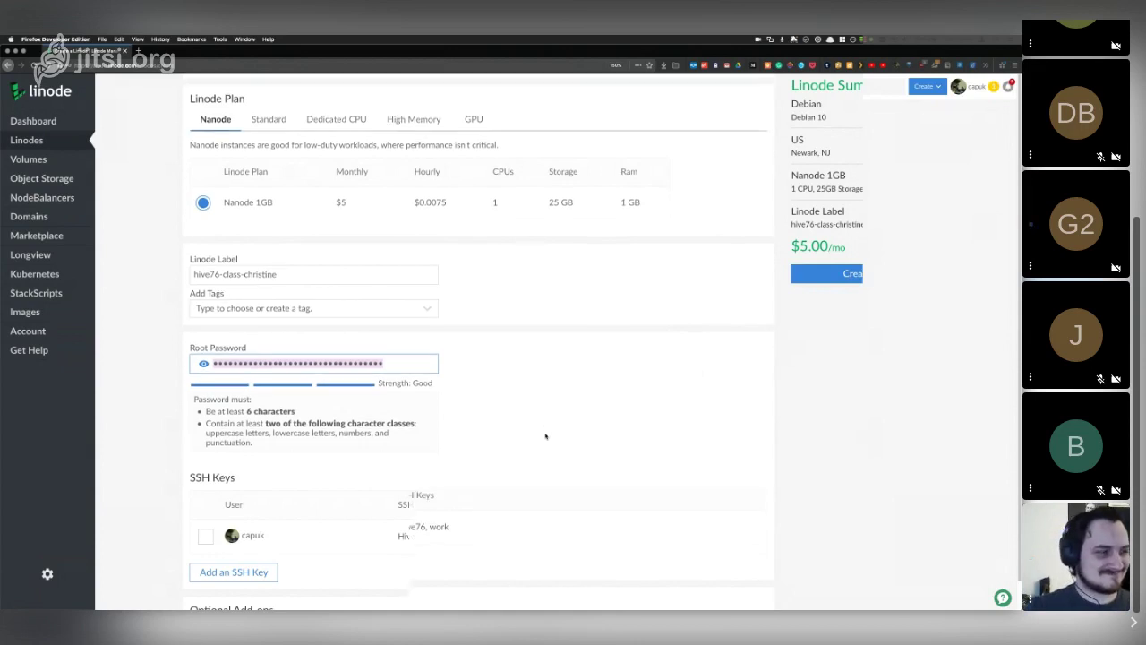
scroll(545, 436, "up", 1)
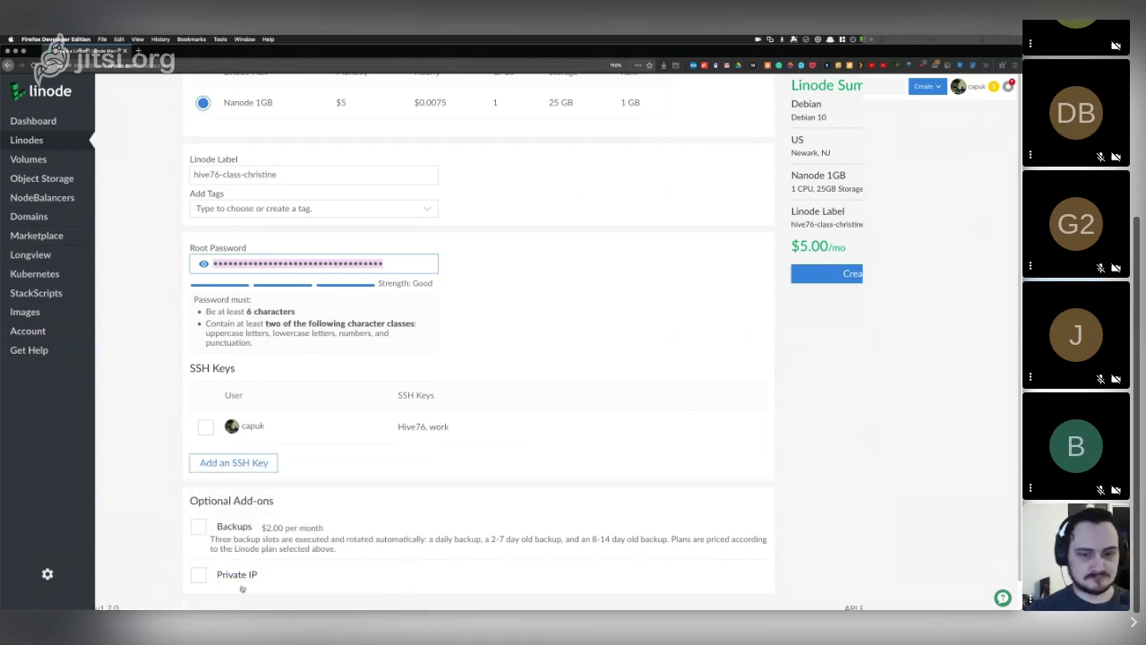
- Look over the Standard plans for the new Linode, then return to the Nanode plan
scroll(416, 437, "up", 5)
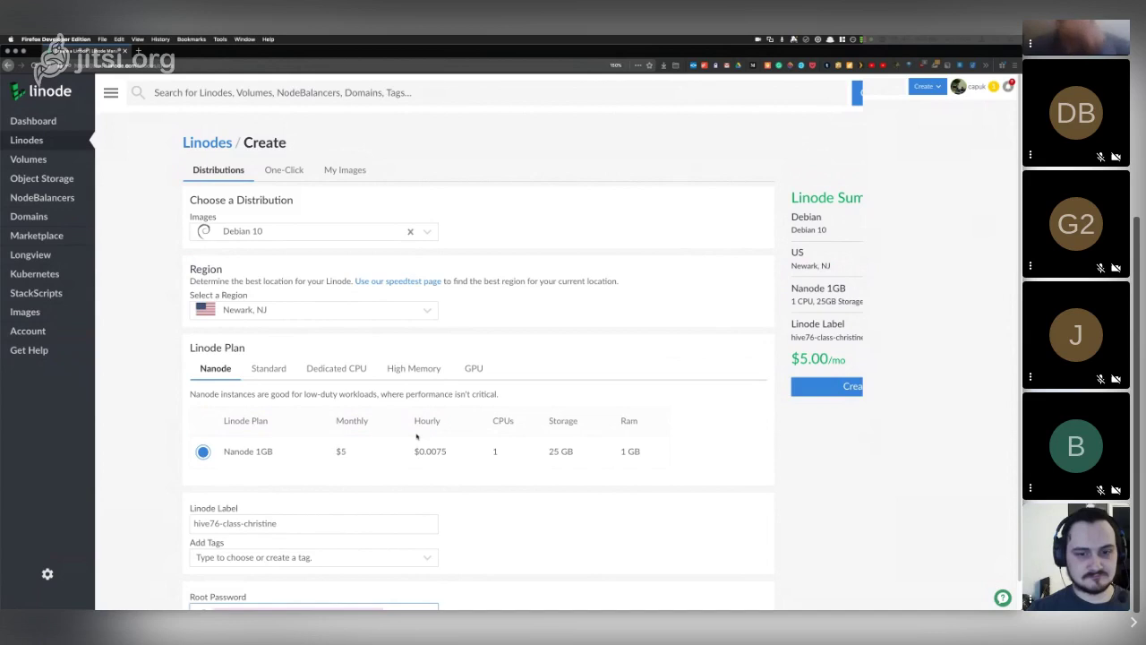
left_click(269, 369)
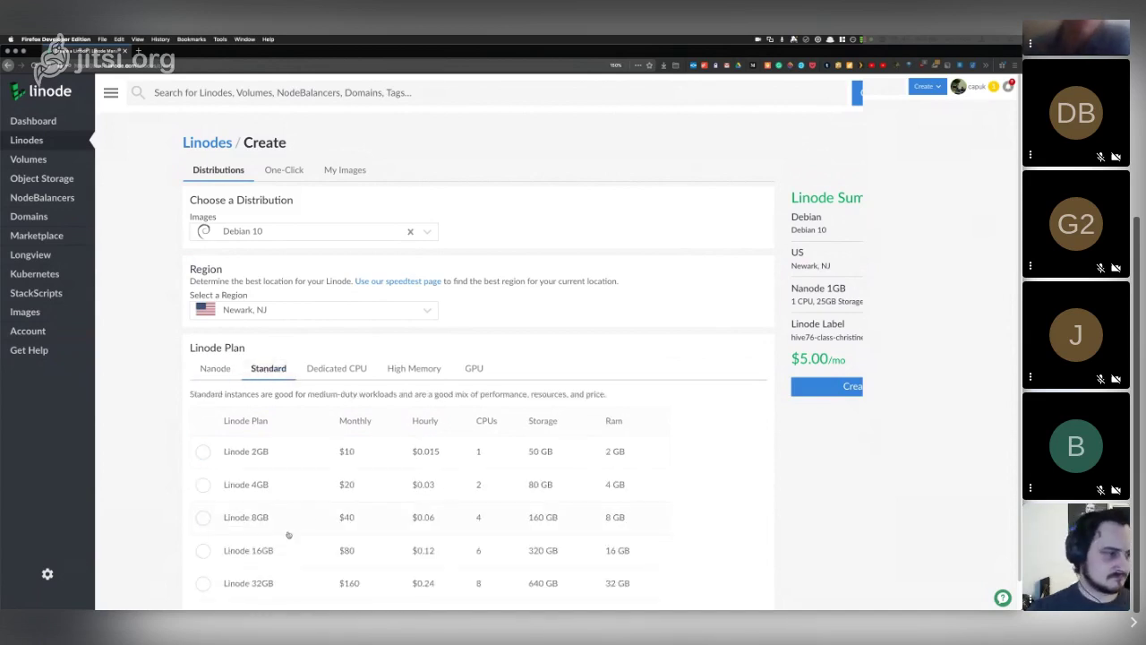
left_click(225, 369)
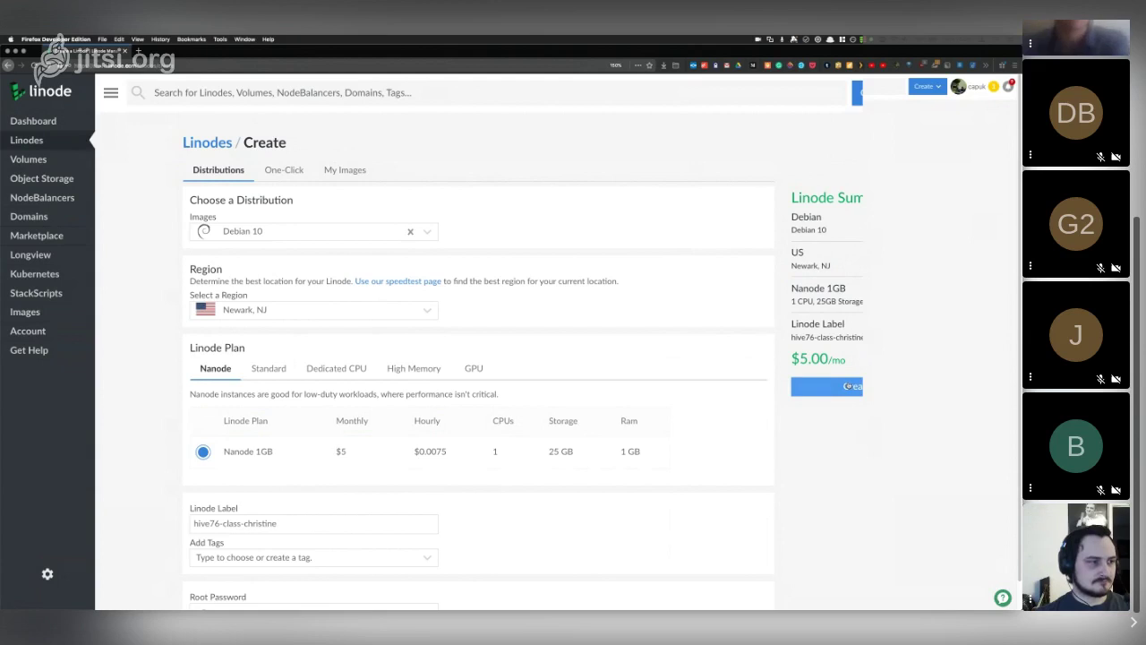
- Create the Linode with the chosen settings and decline saving its login in the browser
left_click(848, 386)
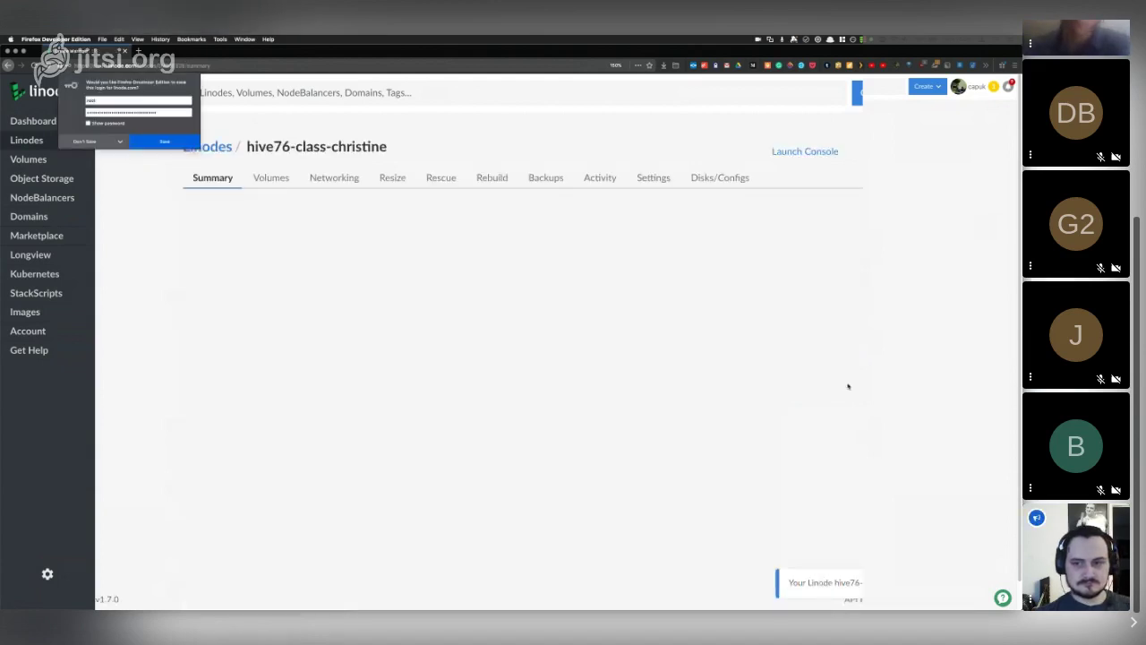
left_click(82, 142)
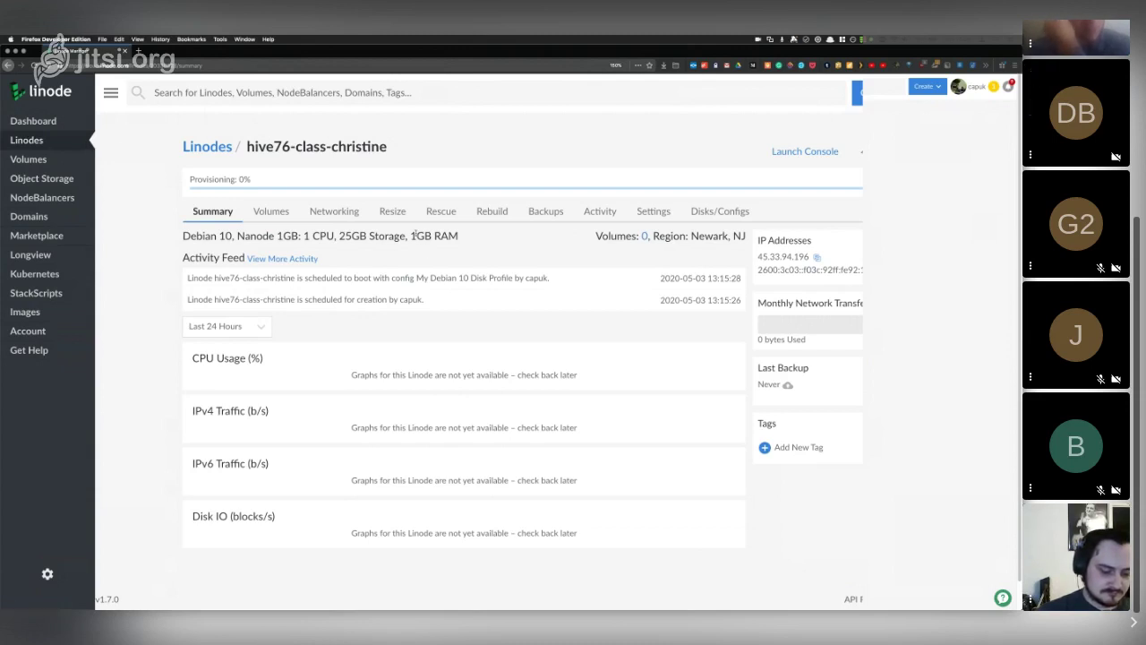
- Review the Standard plans offered for resizing the new Linode, and view its backup option
left_click(393, 213)
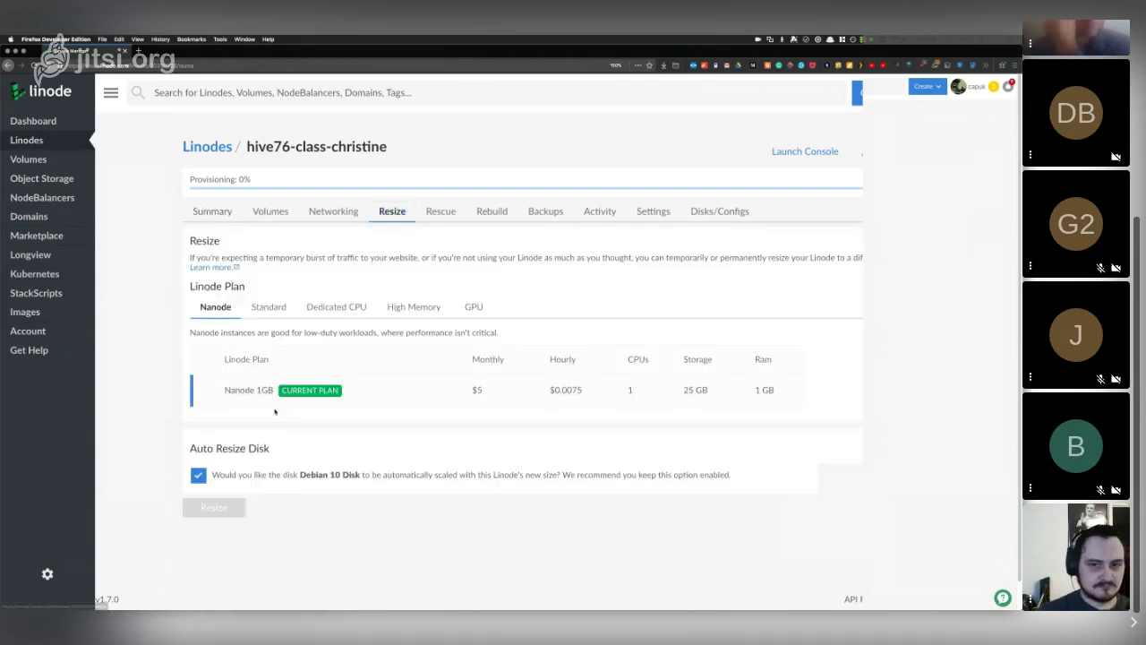
left_click(269, 308)
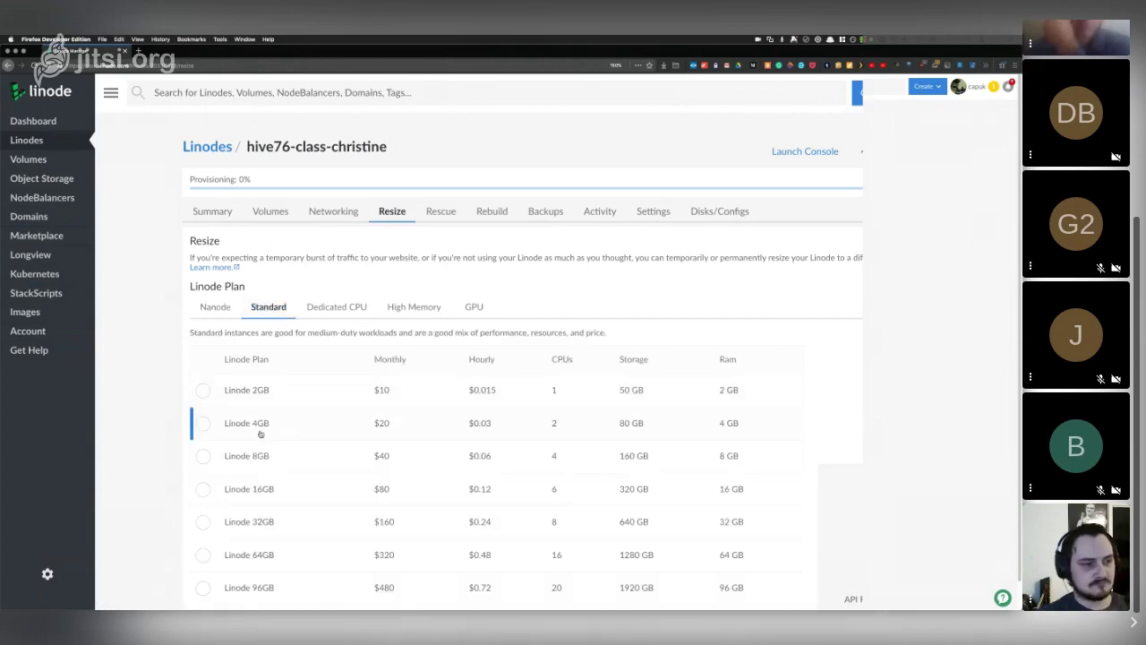
scroll(259, 433, "down", 1)
scroll(260, 432, "down", 3)
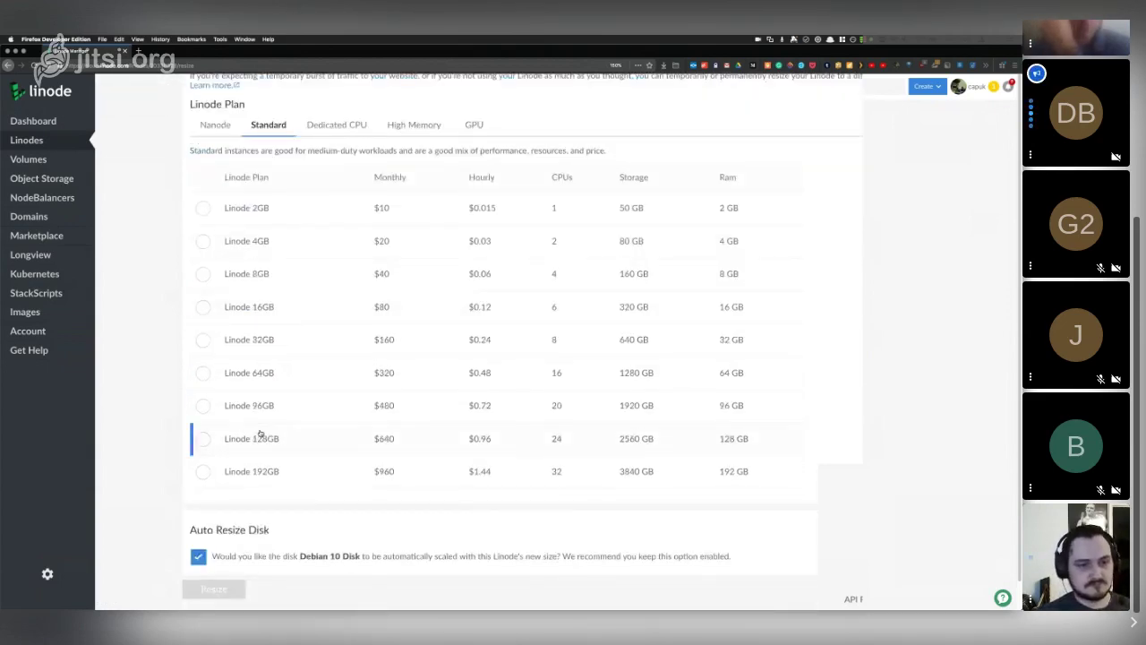
scroll(455, 251, "up", 3)
left_click(540, 214)
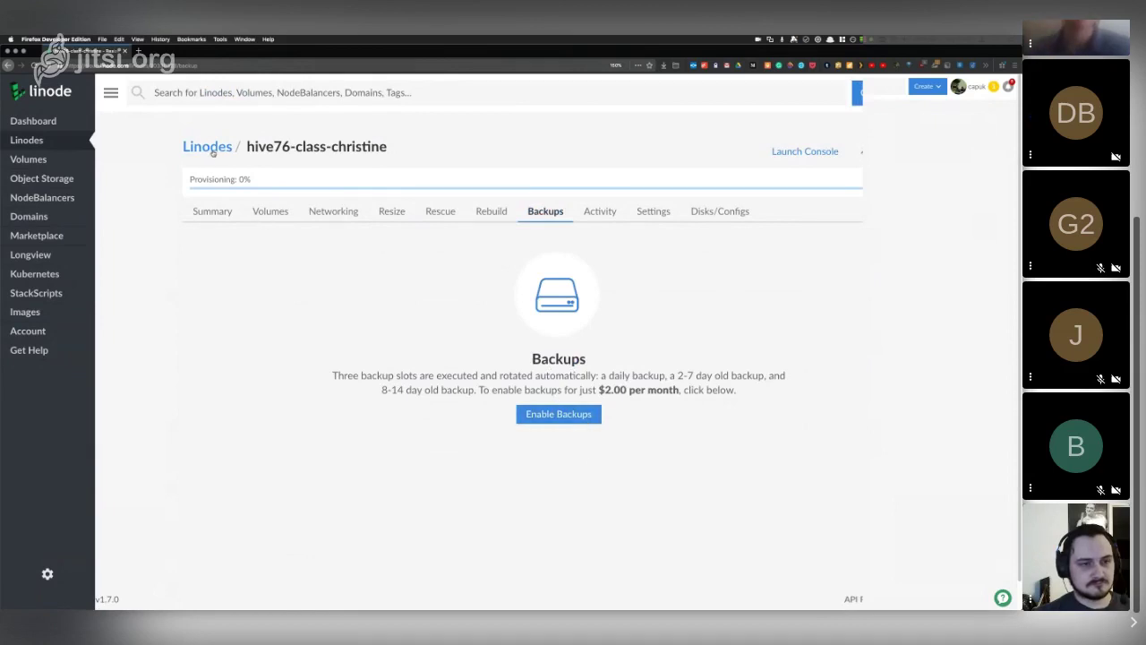
- Go back to the list of Linodes and open the newly created class Linode from the untagged group
left_click(27, 140)
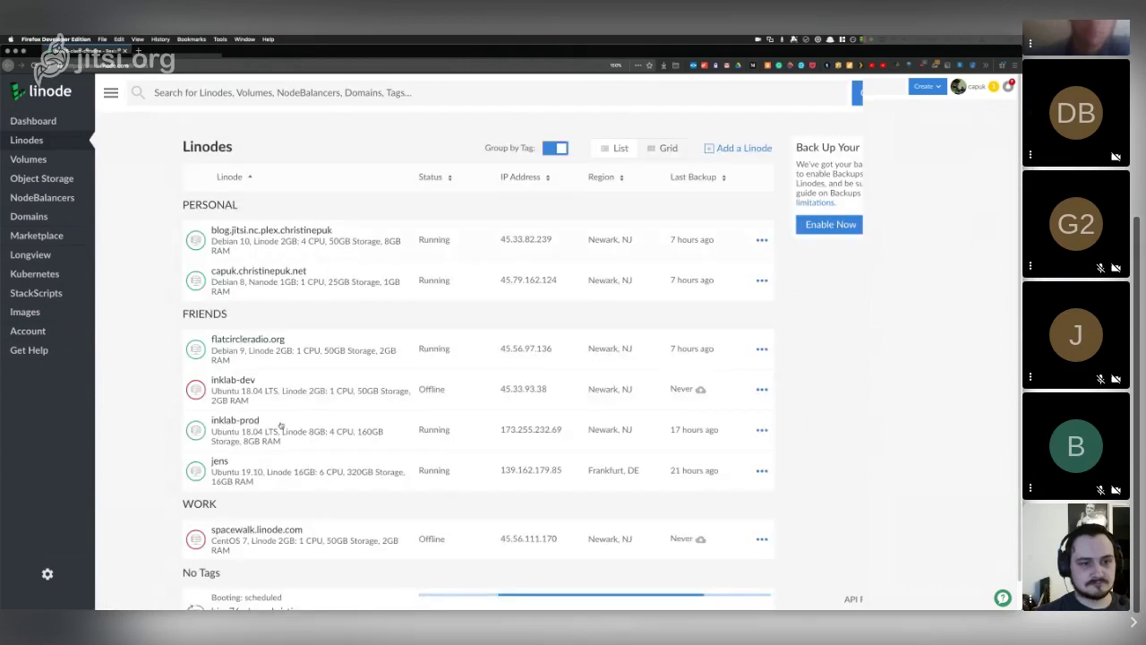
scroll(281, 465, "down", 10)
scroll(280, 466, "up", 3)
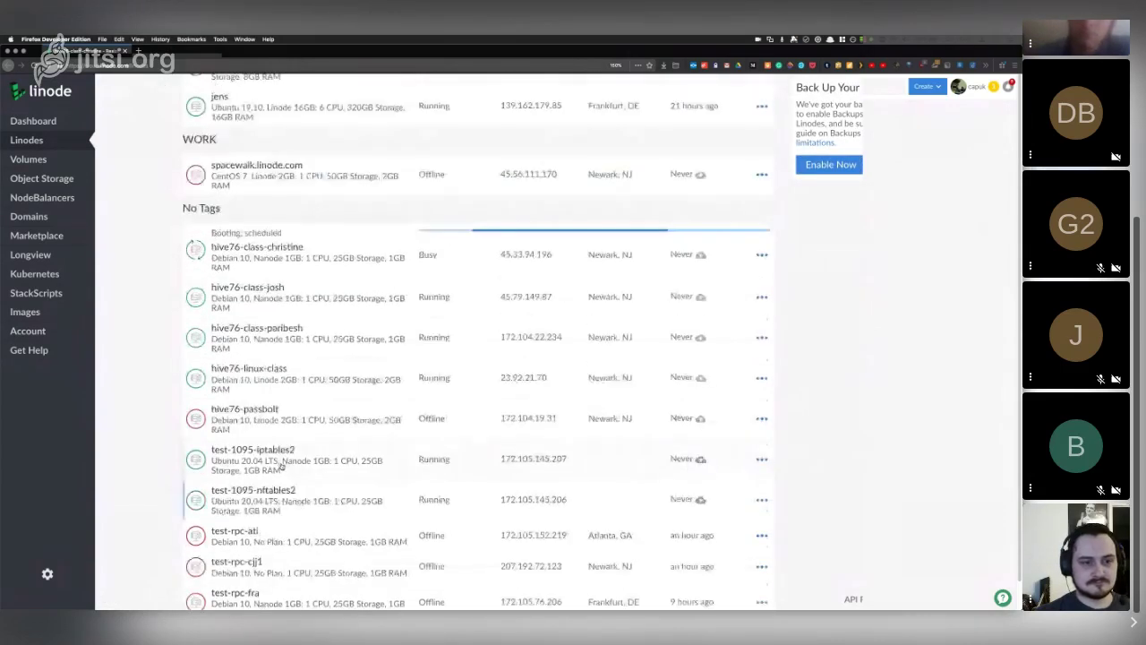
left_click(281, 254)
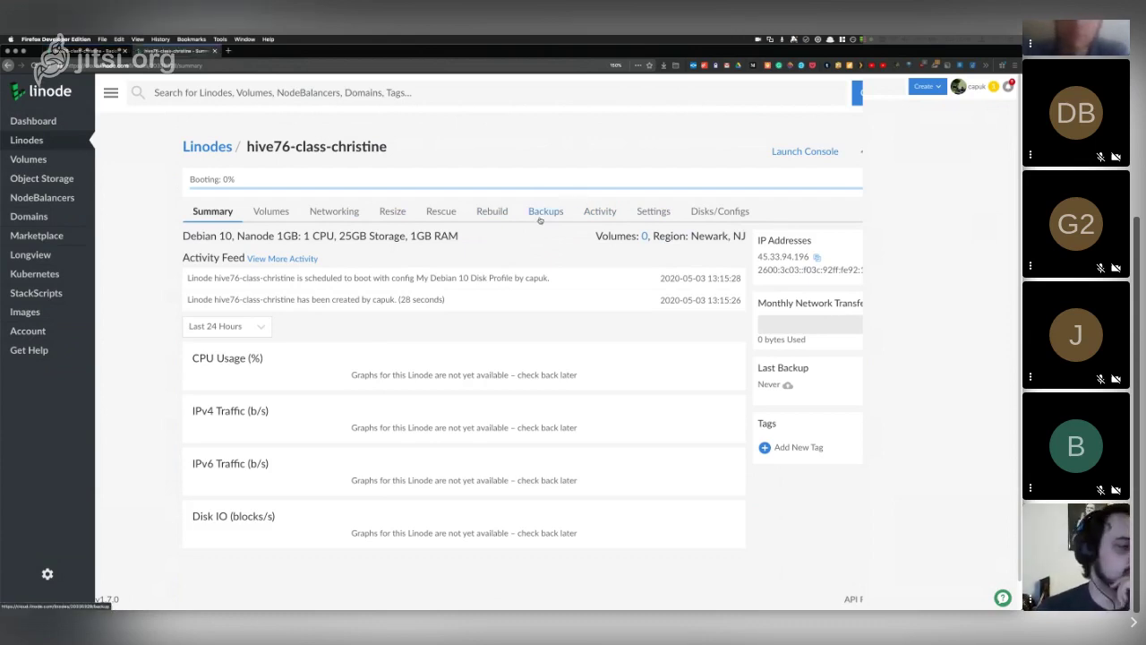
- Examine the new Linode's backup offer and its Standard, Dedicated CPU and Nanode resize plans
left_click(544, 213)
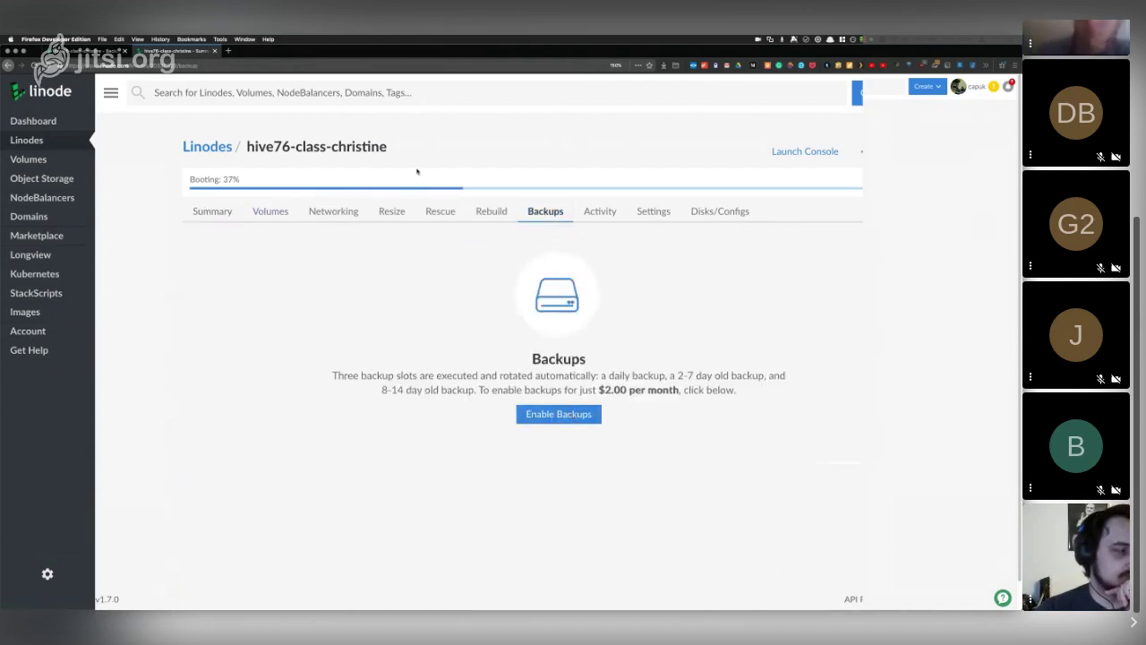
left_click(408, 213)
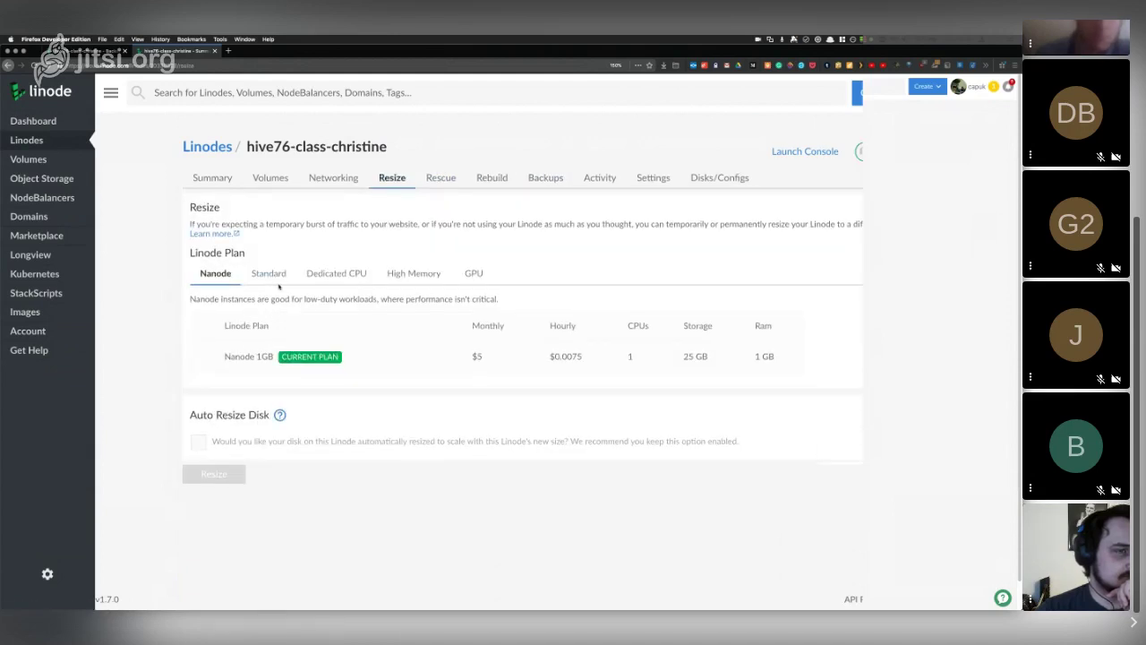
left_click(274, 277)
left_click(326, 275)
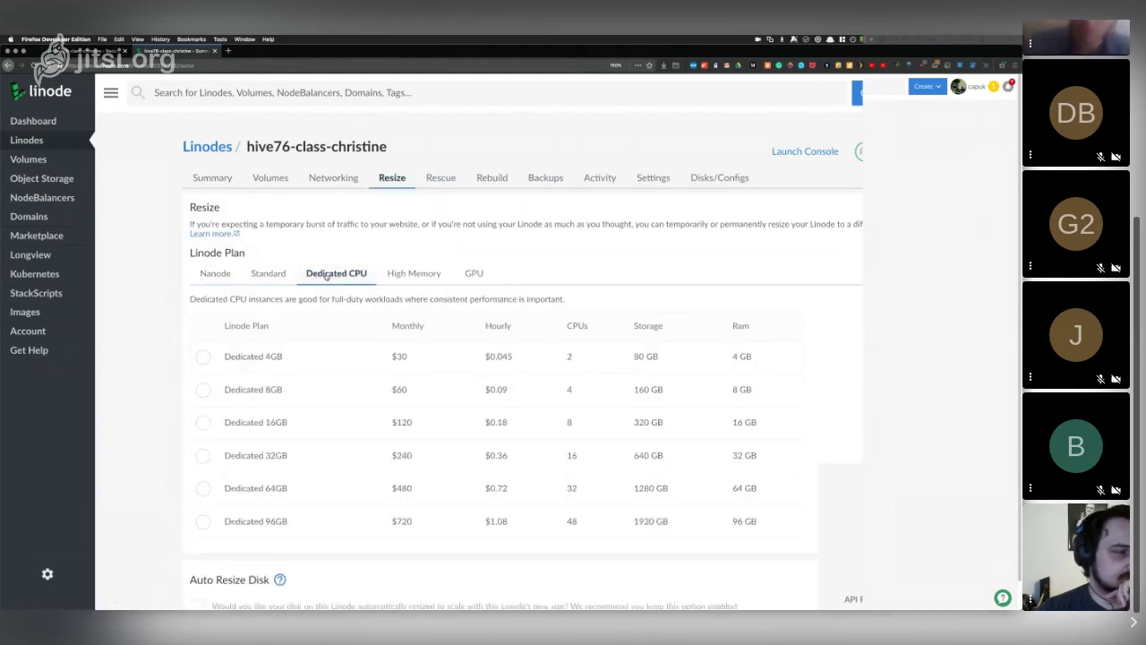
left_click(220, 274)
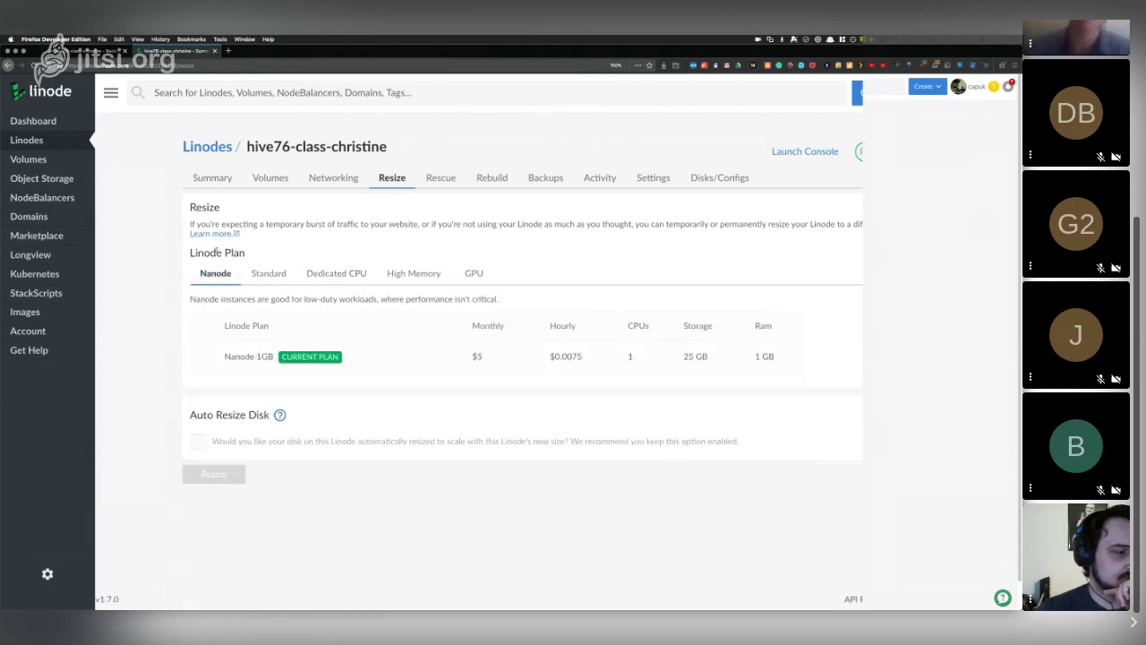
- Return to the full Linodes list and look through the servers and their last backups
left_click(227, 147)
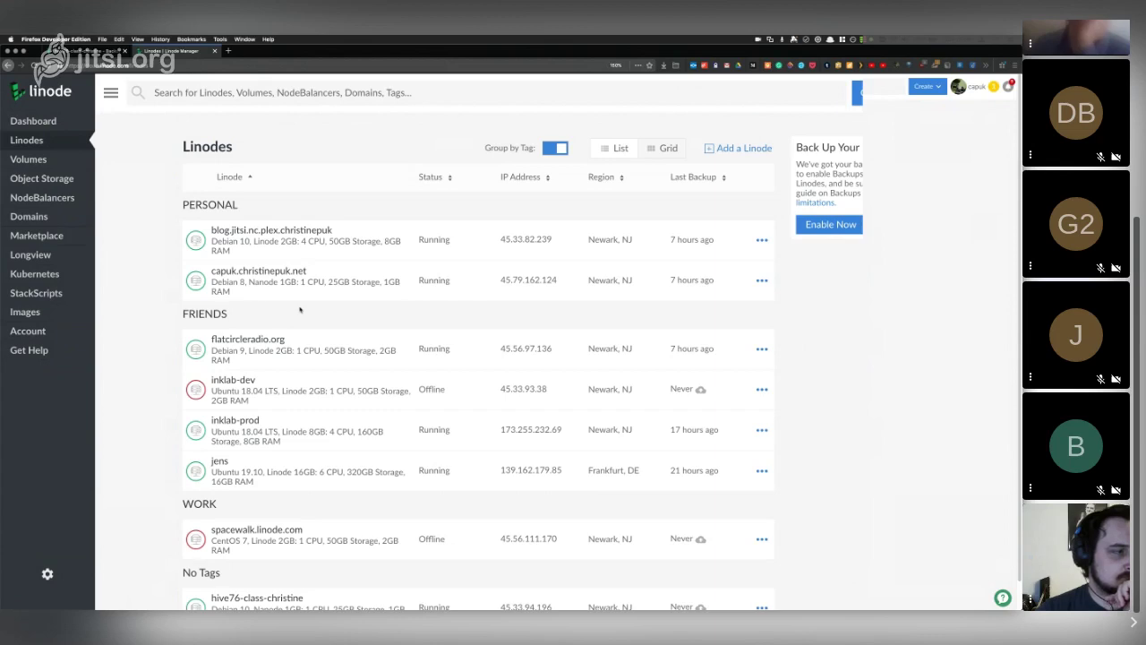
scroll(384, 519, "down", 10)
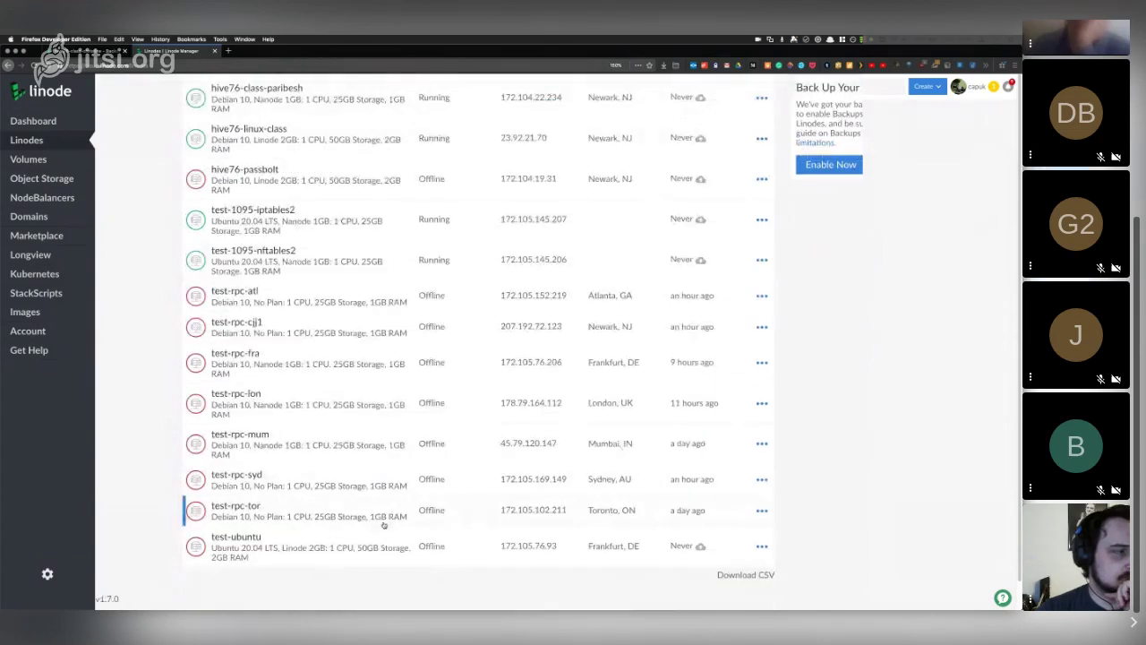
scroll(384, 525, "up", 10)
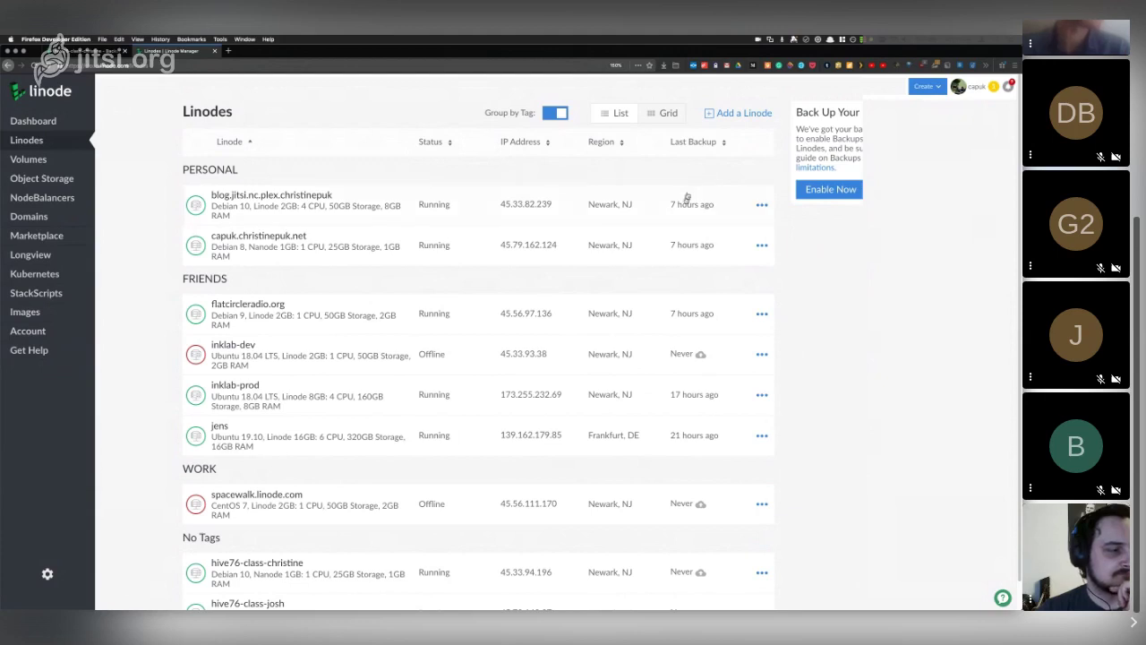
scroll(632, 268, "up", 1)
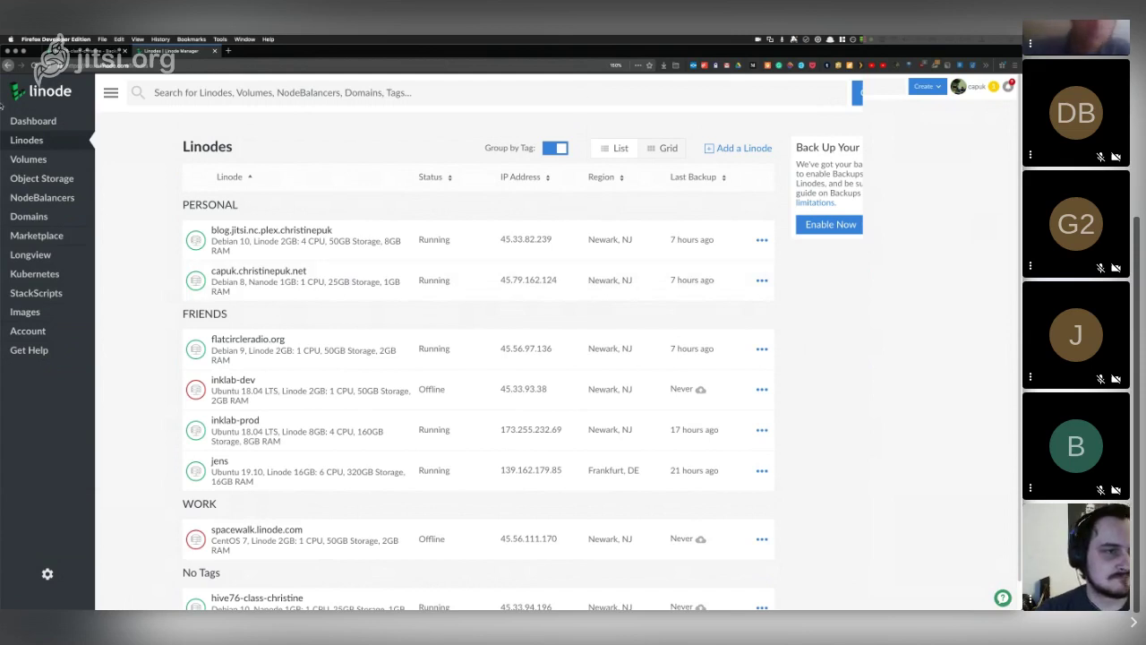
mouse_move(4, 104)
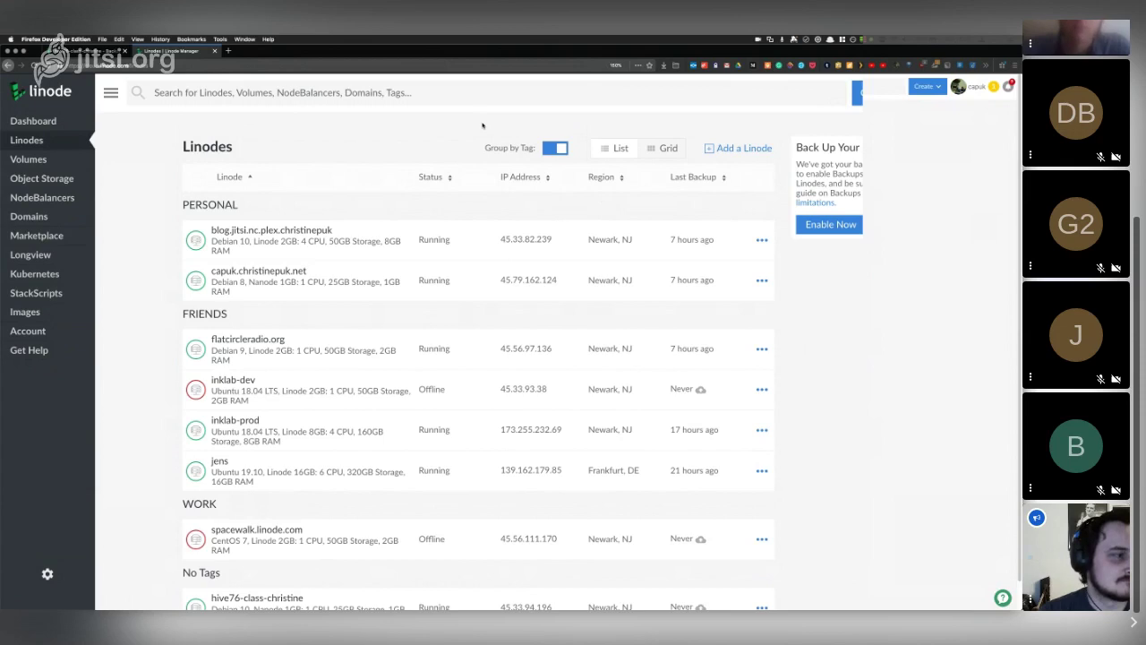
- Open the new class Linode's summary from the untagged group and copy its IPv4 address
scroll(404, 403, "down", 10)
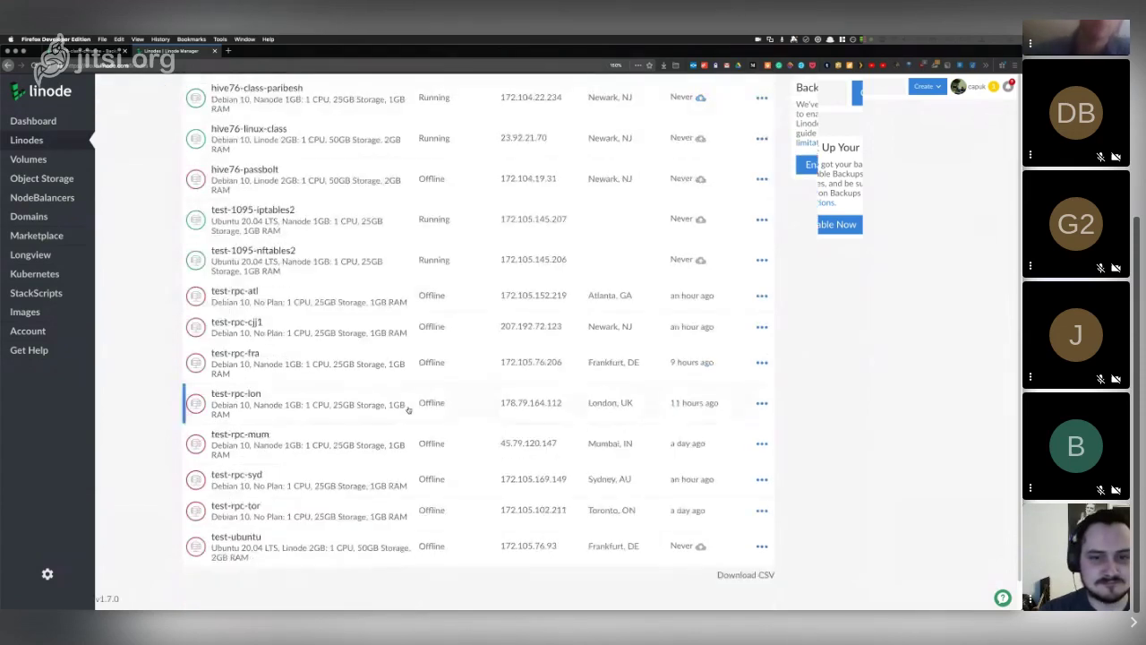
scroll(407, 409, "up", 2)
scroll(268, 452, "up", 3)
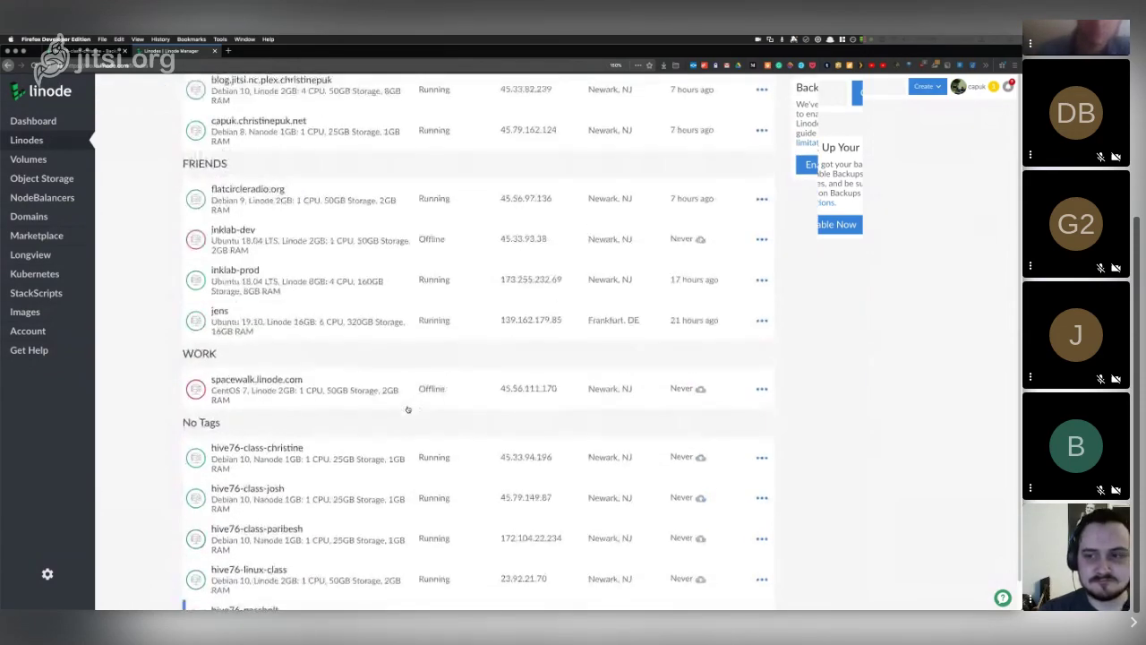
left_click(272, 458)
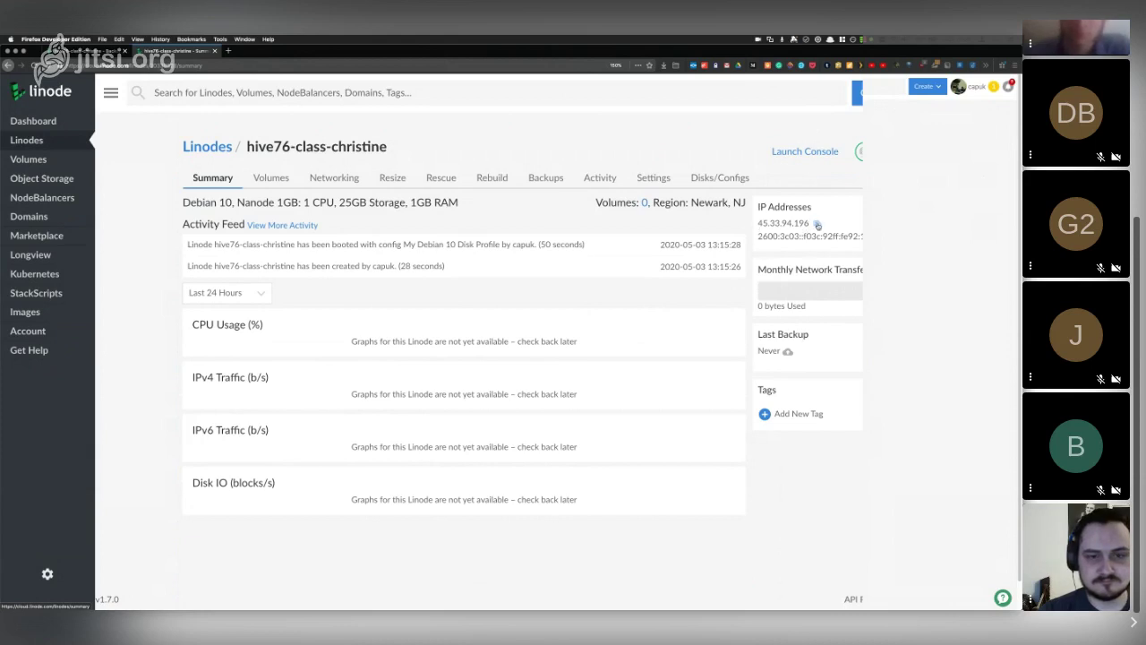
left_click(817, 224)
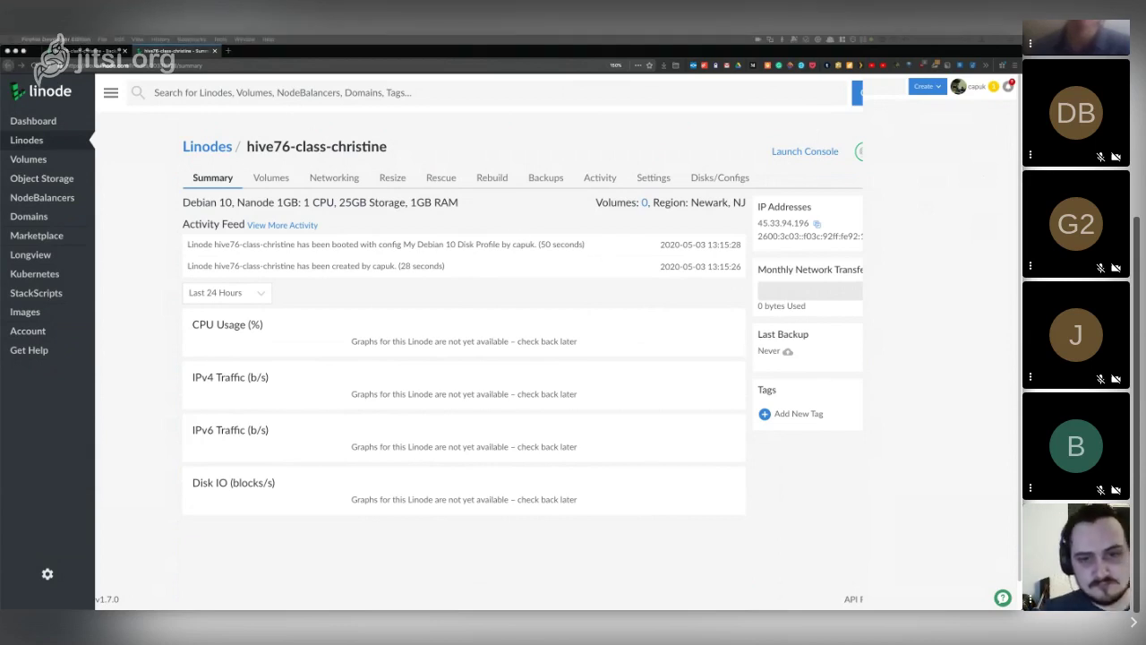
- Switch to the browser window presenting the Hive76 Intro To Linux slideshow
key("super+Tab")
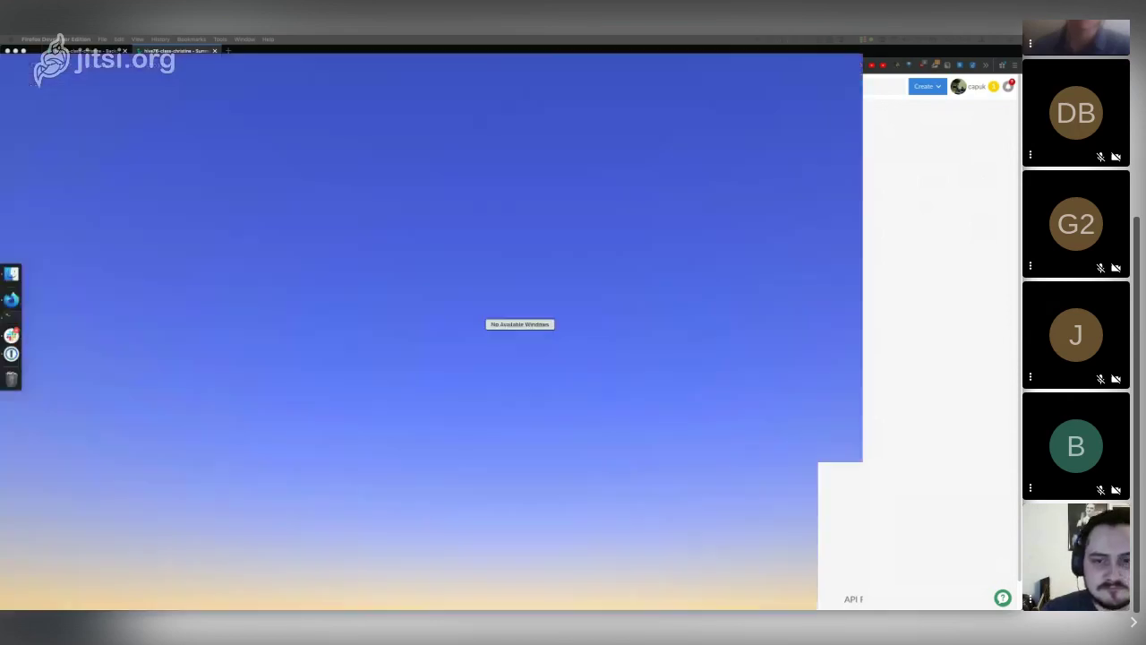
key("super+Tab")
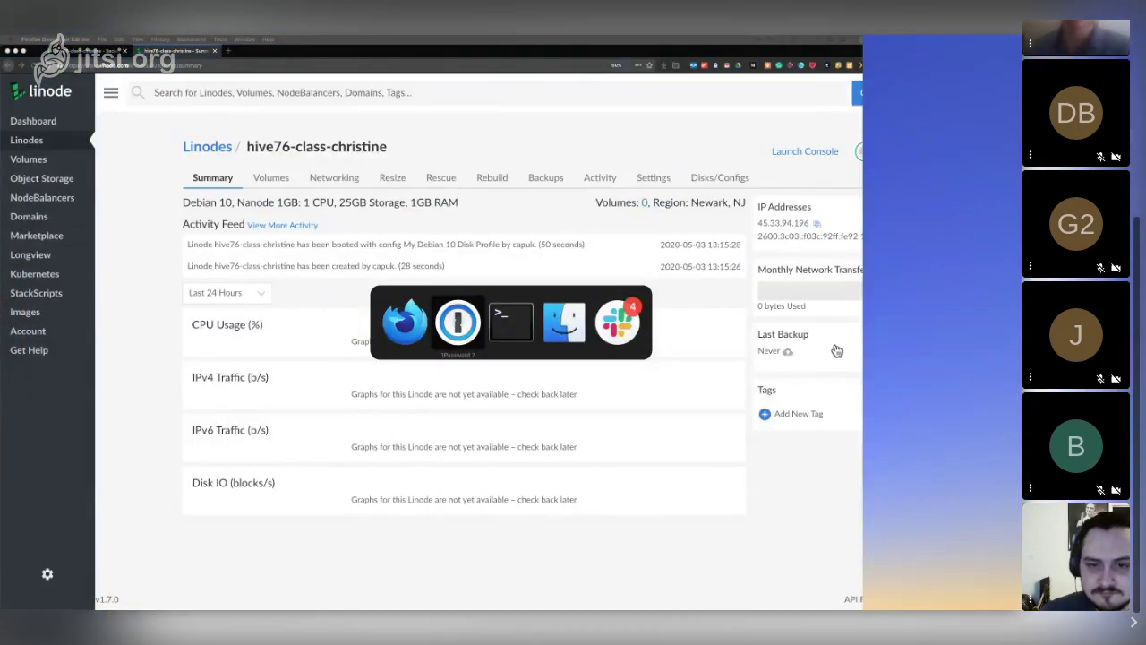
key("super+Tab")
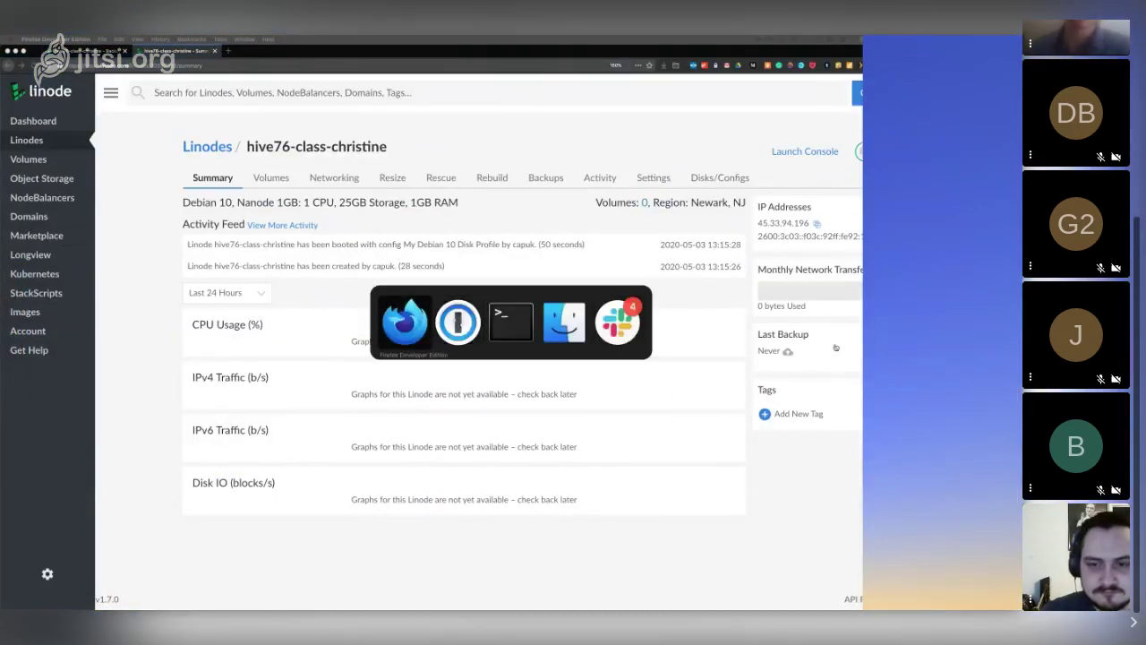
key("ctrl+Up")
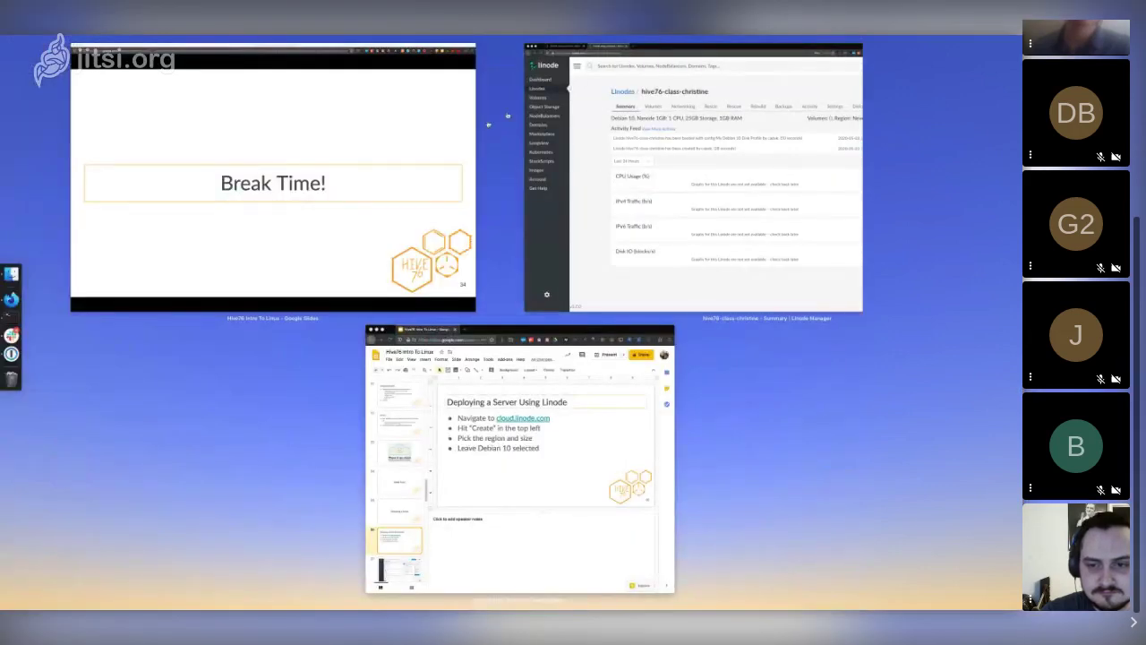
left_click(421, 159)
- Advance the slideshow past the Linode deployment slides to the "Basic Commands" slide
key("Right")
key("Right")
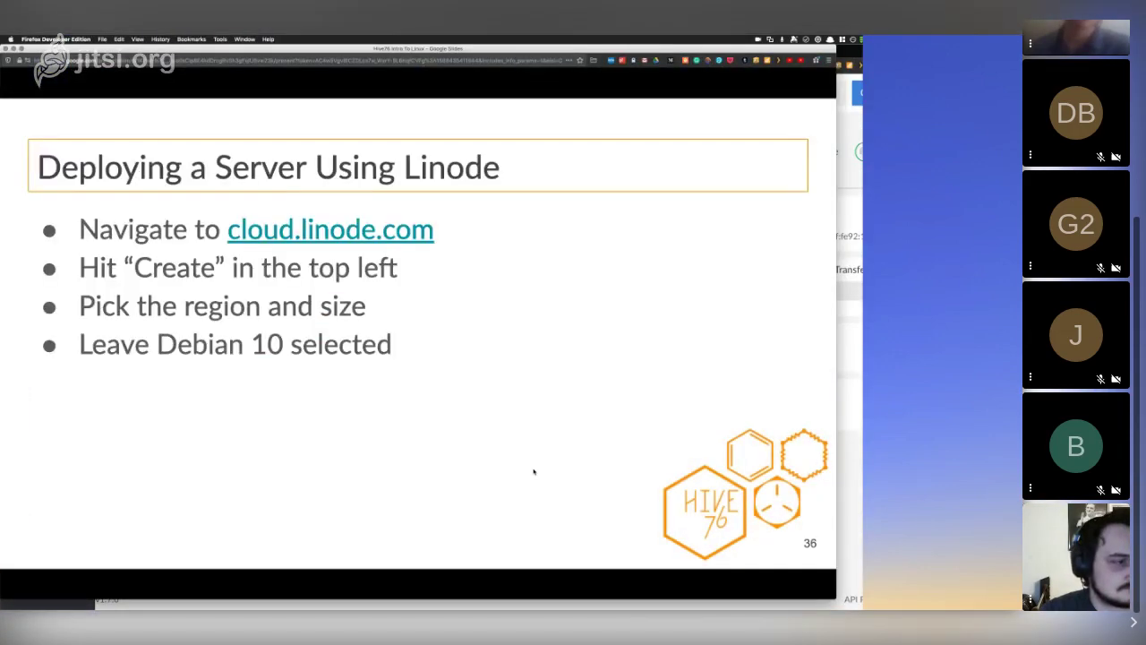
key("Right")
key("Right")
key("Right")
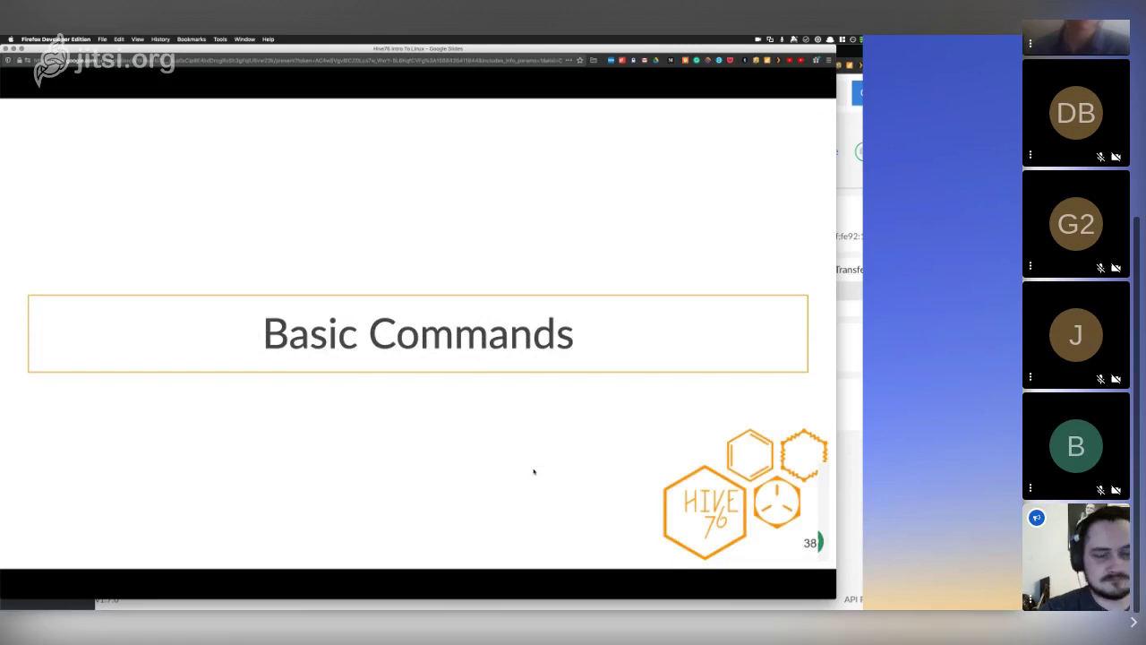